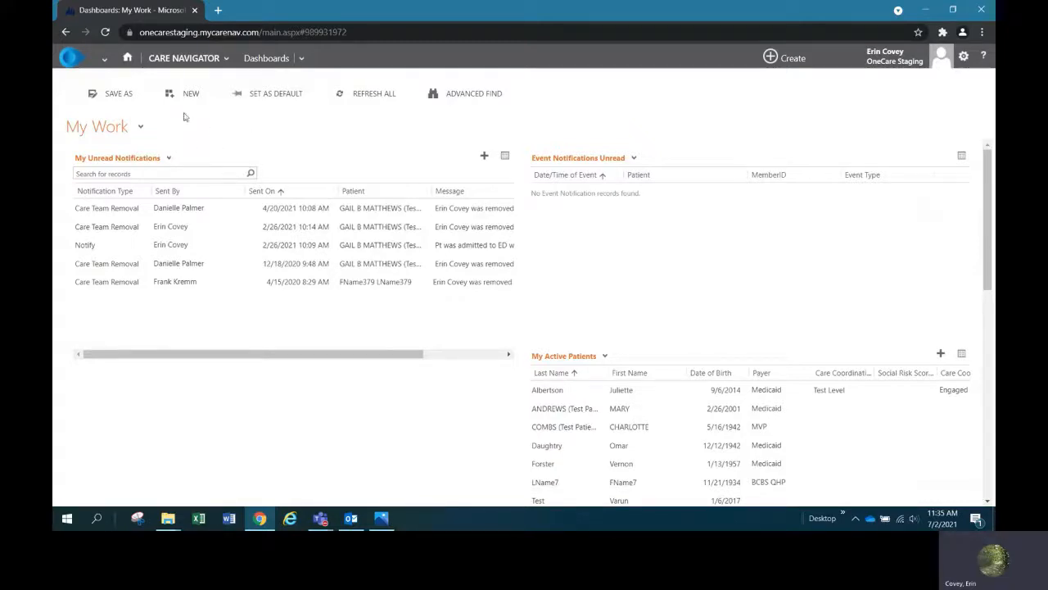
- Open the record of the fourth patient in the Active Patients list
{"action": "left_click", "coordinate": [208, 60]}
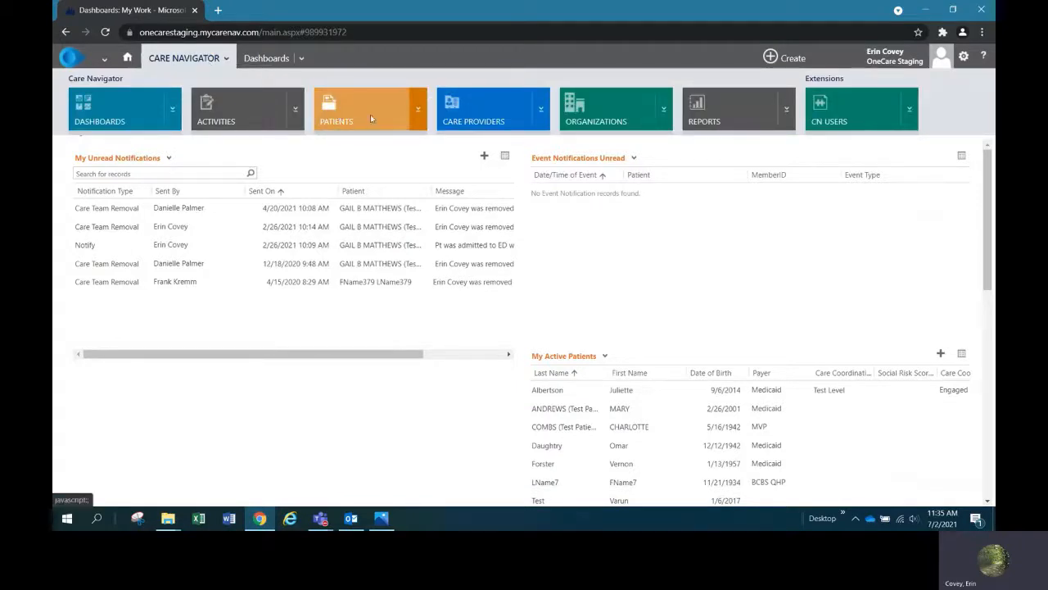
{"action": "left_click", "coordinate": [371, 114]}
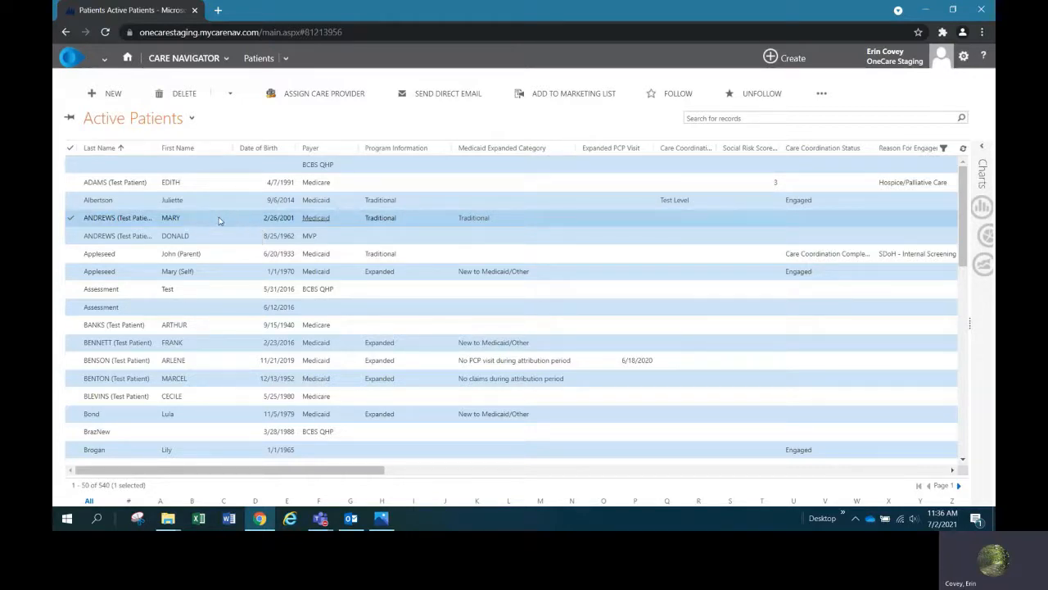
{"action": "double_click", "coordinate": [218, 221]}
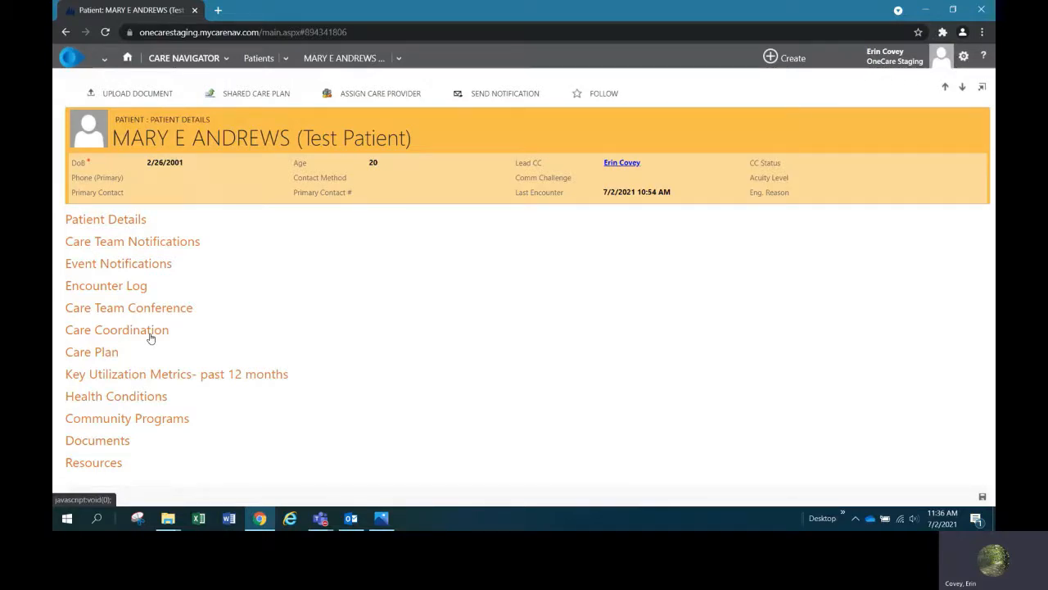
- Open the full list of the patient's Current Care Team from the Care Team Members area of the Care Coordination section
{"action": "left_click", "coordinate": [151, 335]}
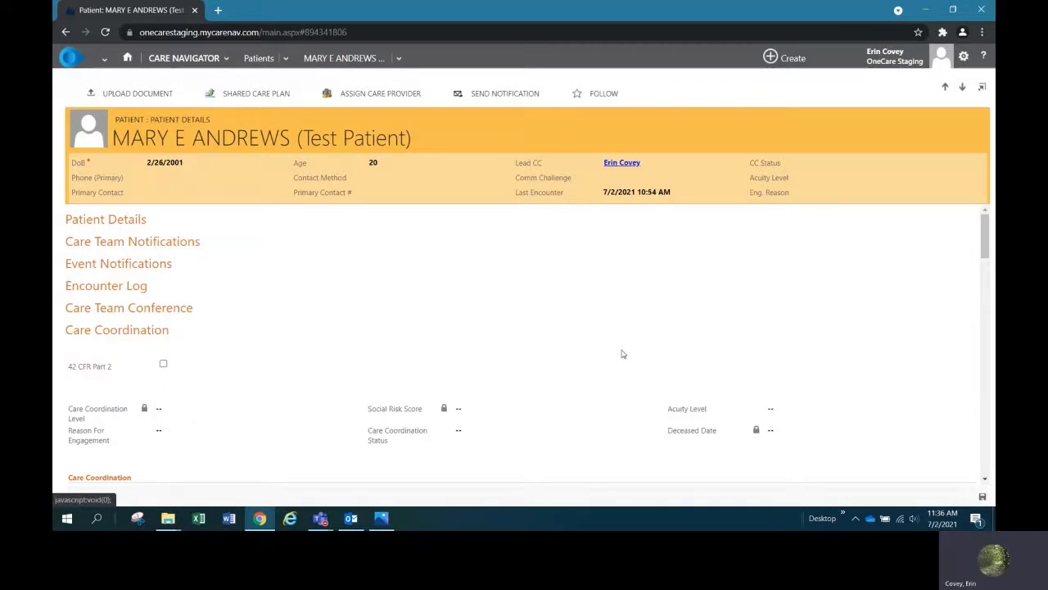
{"action": "scroll", "coordinate": [623, 354], "scroll_direction": "down", "scroll_amount": 2}
{"action": "scroll", "coordinate": [622, 353], "scroll_direction": "down", "scroll_amount": 3}
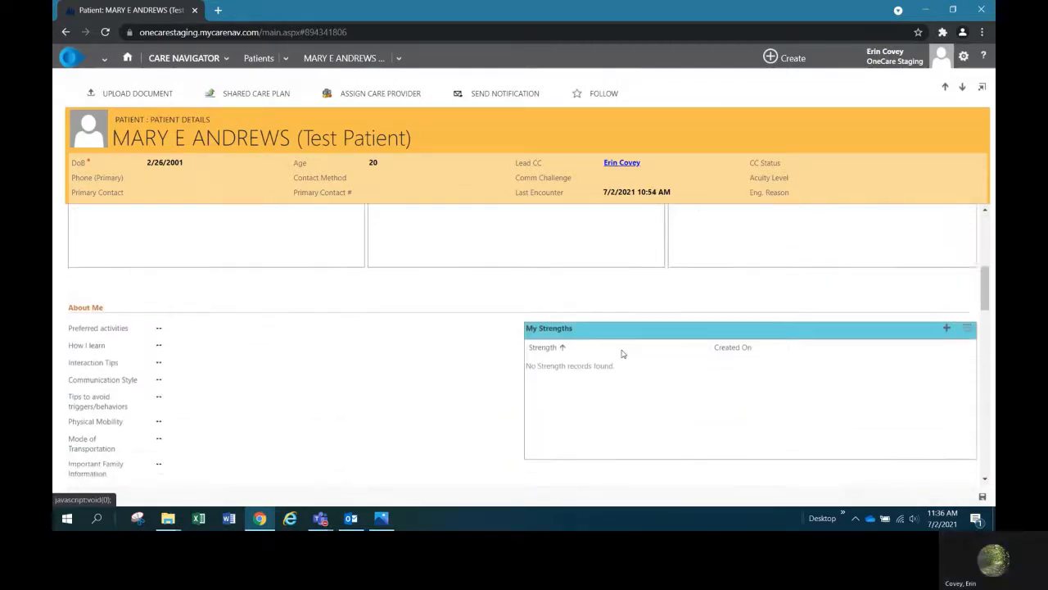
{"action": "scroll", "coordinate": [622, 354], "scroll_direction": "down", "scroll_amount": 3}
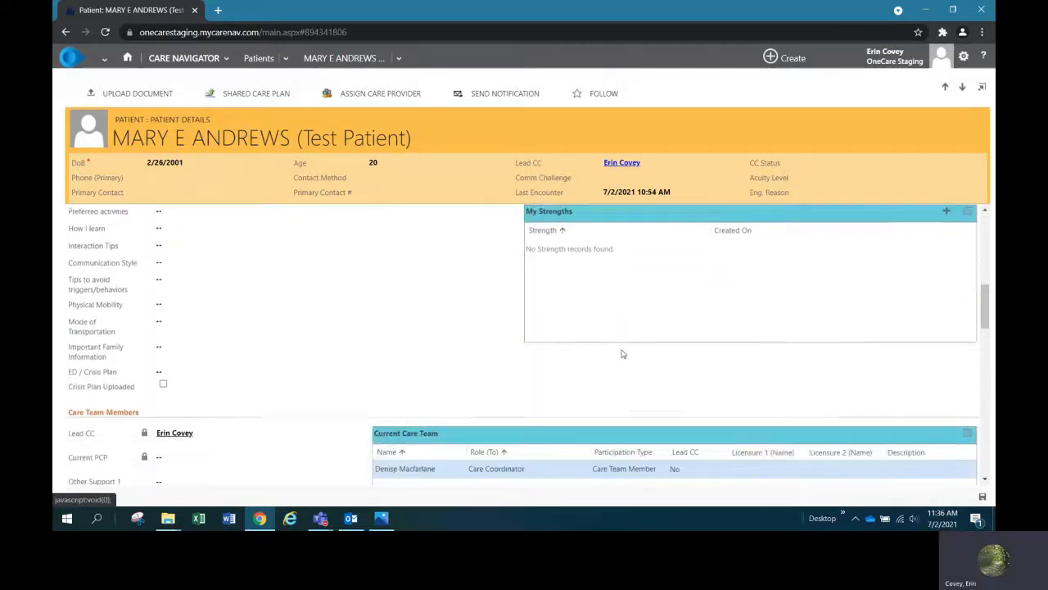
{"action": "scroll", "coordinate": [623, 352], "scroll_direction": "down", "scroll_amount": 2}
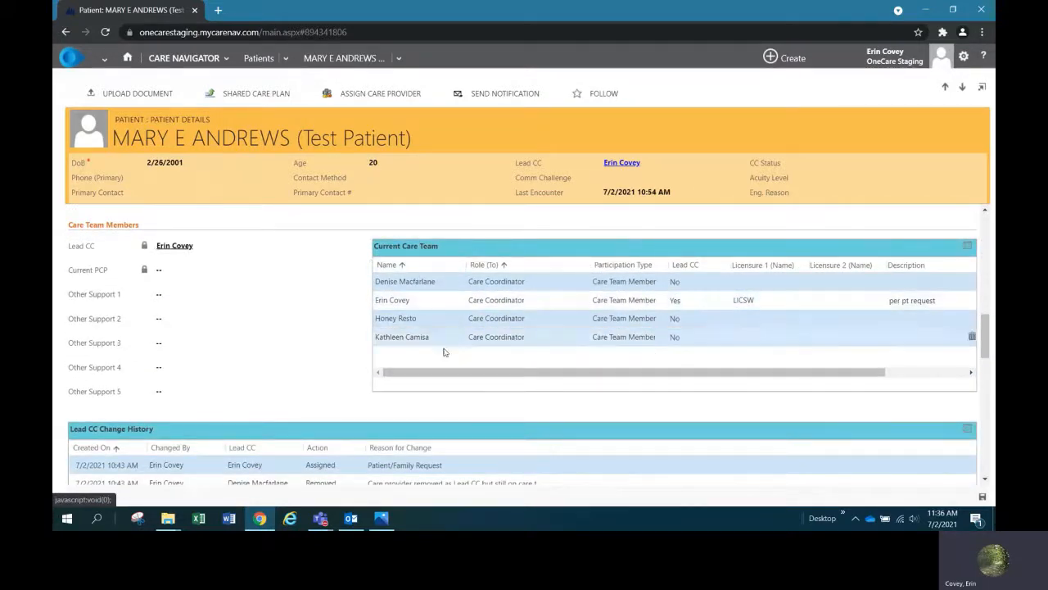
{"action": "scroll", "coordinate": [457, 371], "scroll_direction": "down", "scroll_amount": 1}
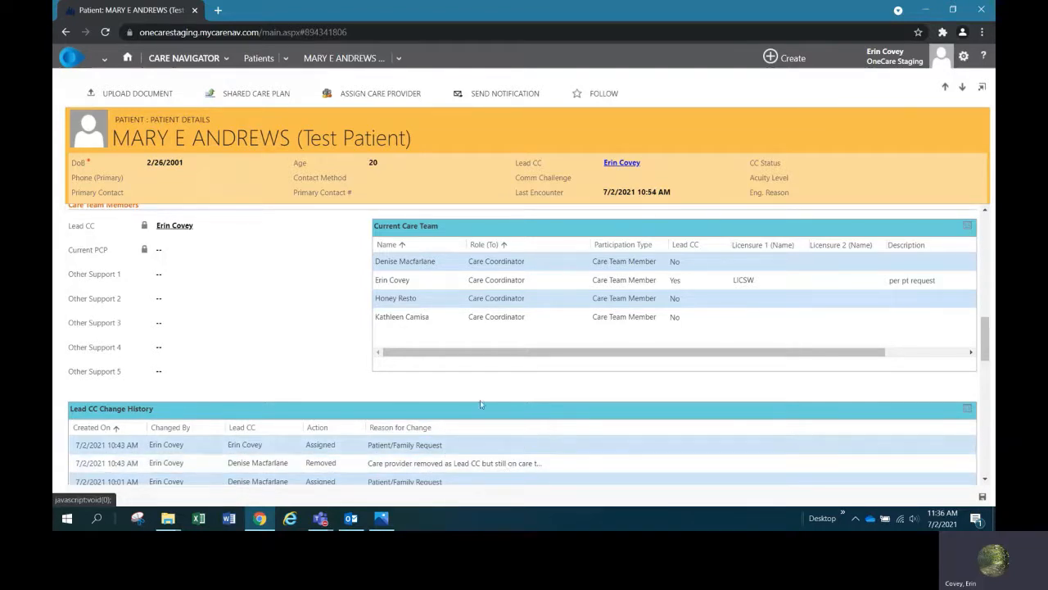
{"action": "scroll", "coordinate": [524, 390], "scroll_direction": "up", "scroll_amount": 1}
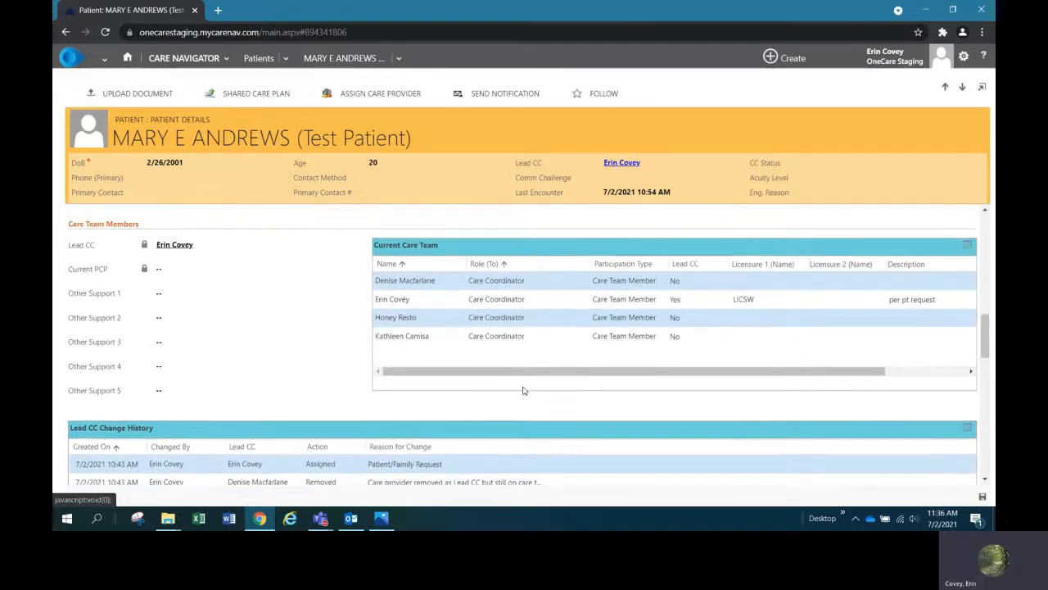
{"action": "left_click", "coordinate": [968, 247]}
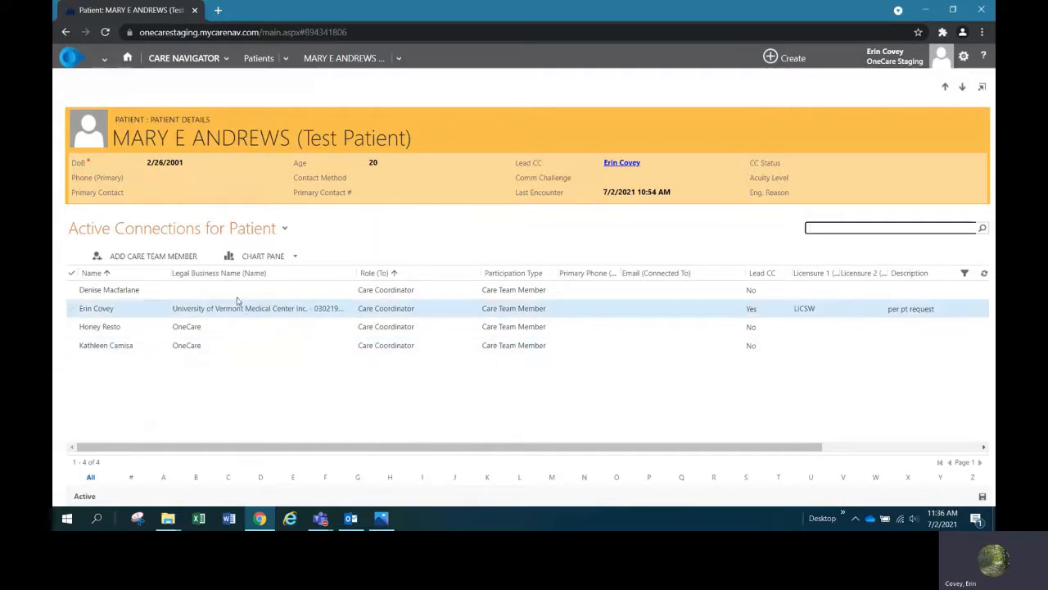
- Start adding a care team member and look up the care provider by last name to fill in the connection's name
{"action": "left_click", "coordinate": [176, 257]}
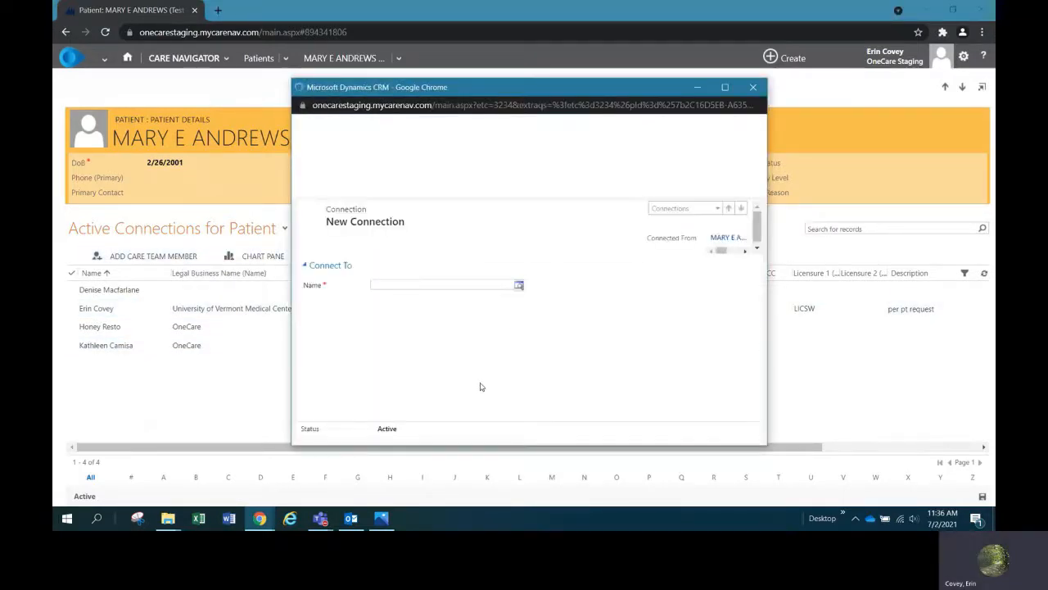
{"action": "left_click", "coordinate": [389, 284]}
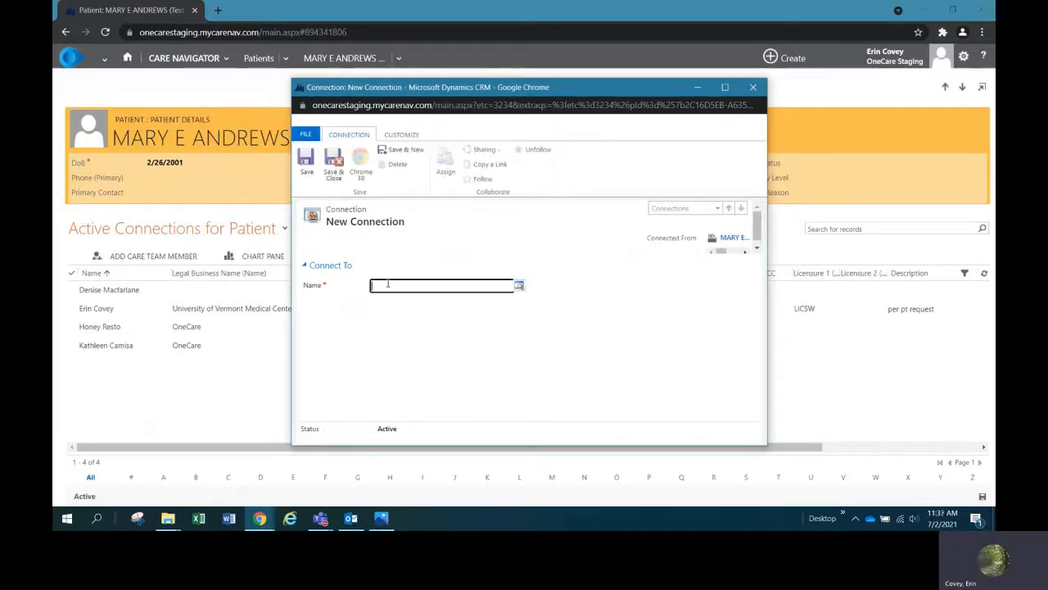
{"action": "type", "text": "skill"}
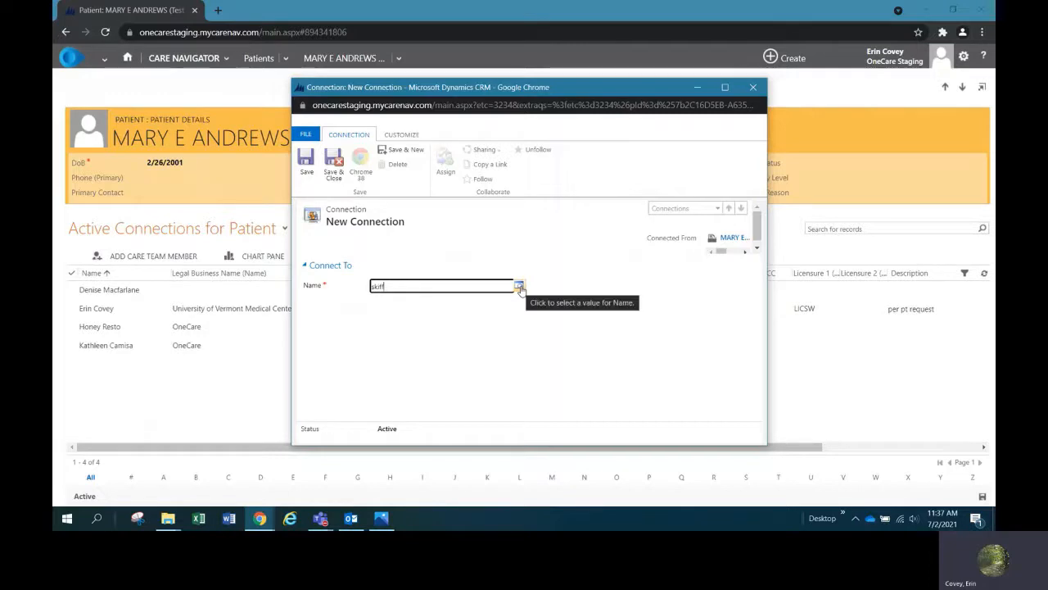
{"action": "left_click", "coordinate": [520, 288]}
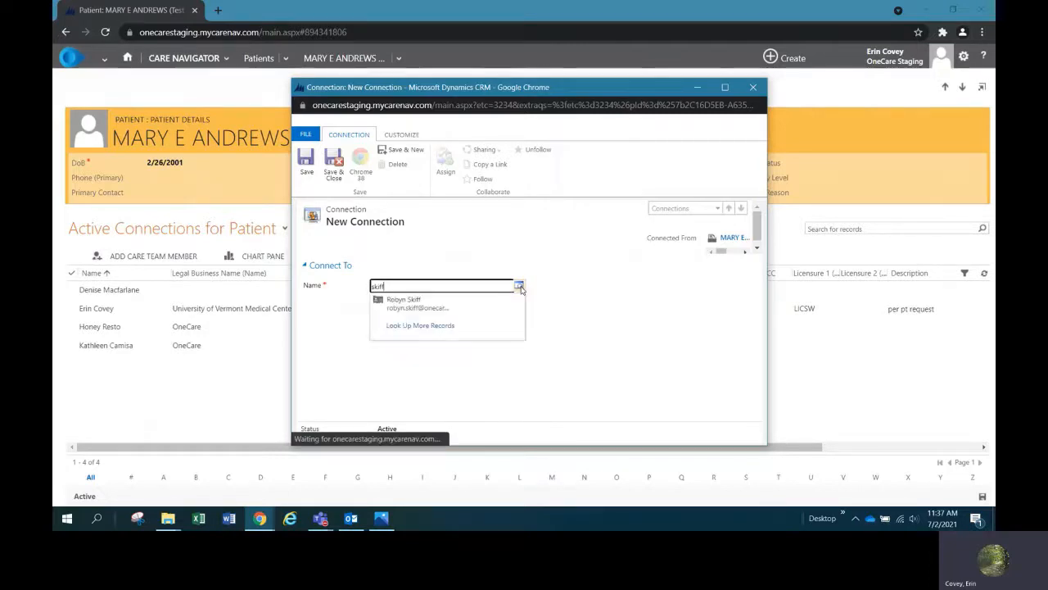
{"action": "left_click", "coordinate": [434, 308]}
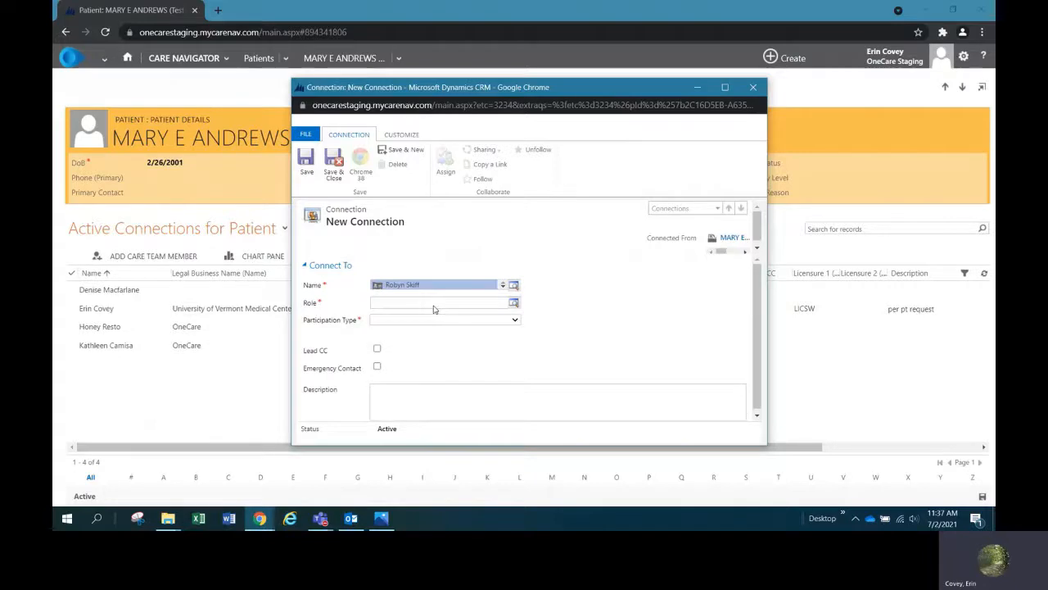
- Set the new connection's role to Care Coordinator and its participation type to Care Team Member
{"action": "left_click", "coordinate": [434, 304]}
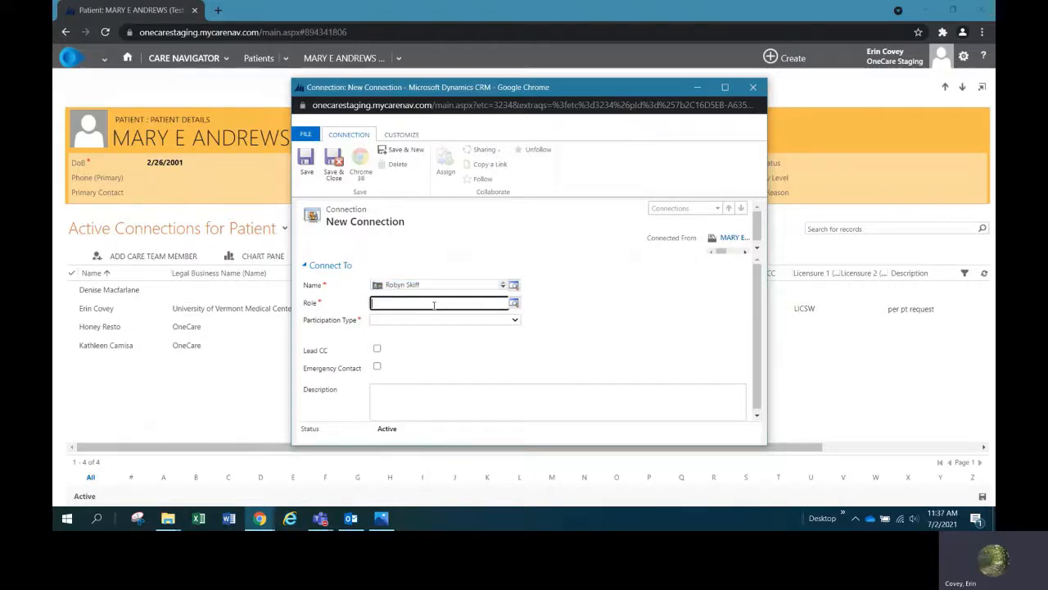
{"action": "left_click", "coordinate": [513, 302]}
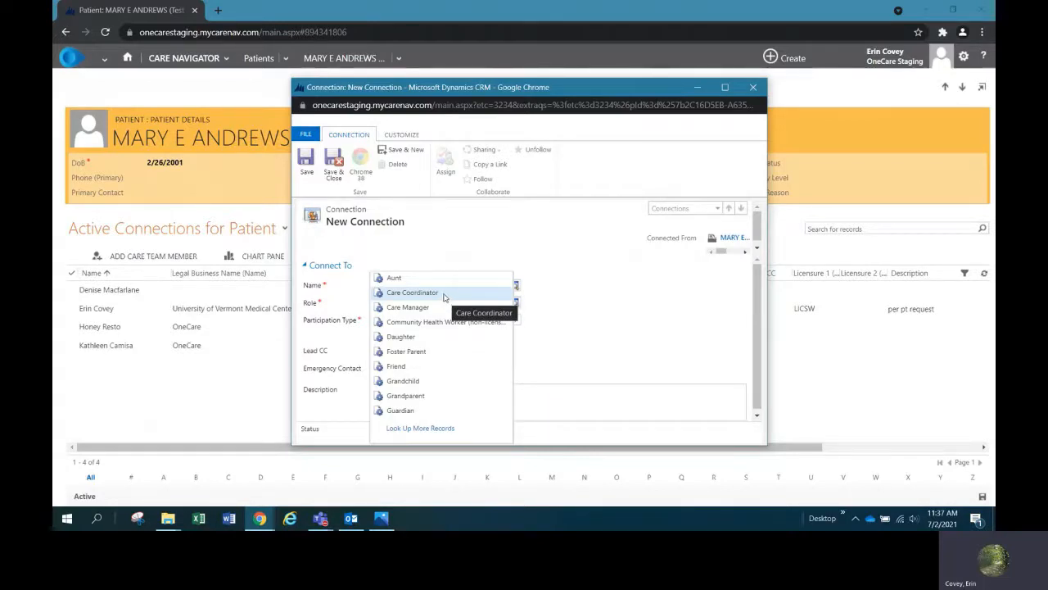
{"action": "left_click", "coordinate": [458, 294]}
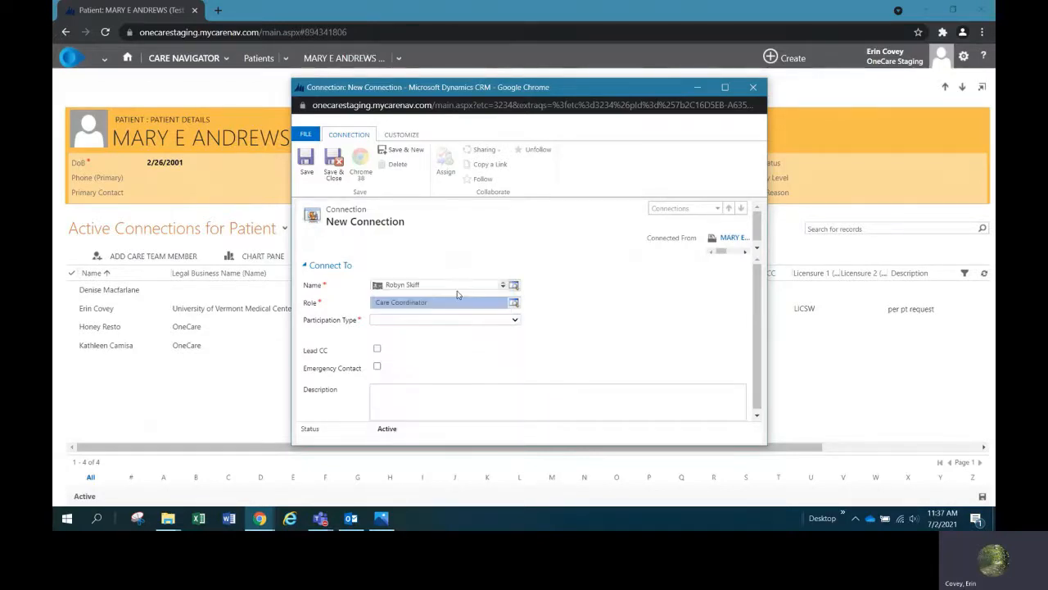
{"action": "left_click", "coordinate": [516, 320]}
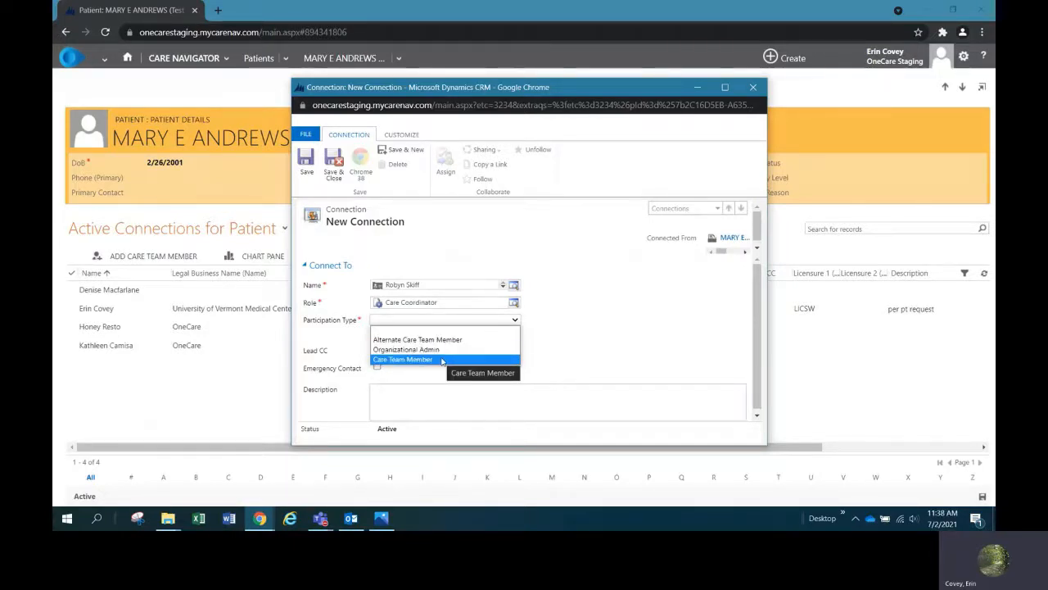
{"action": "left_click", "coordinate": [441, 359]}
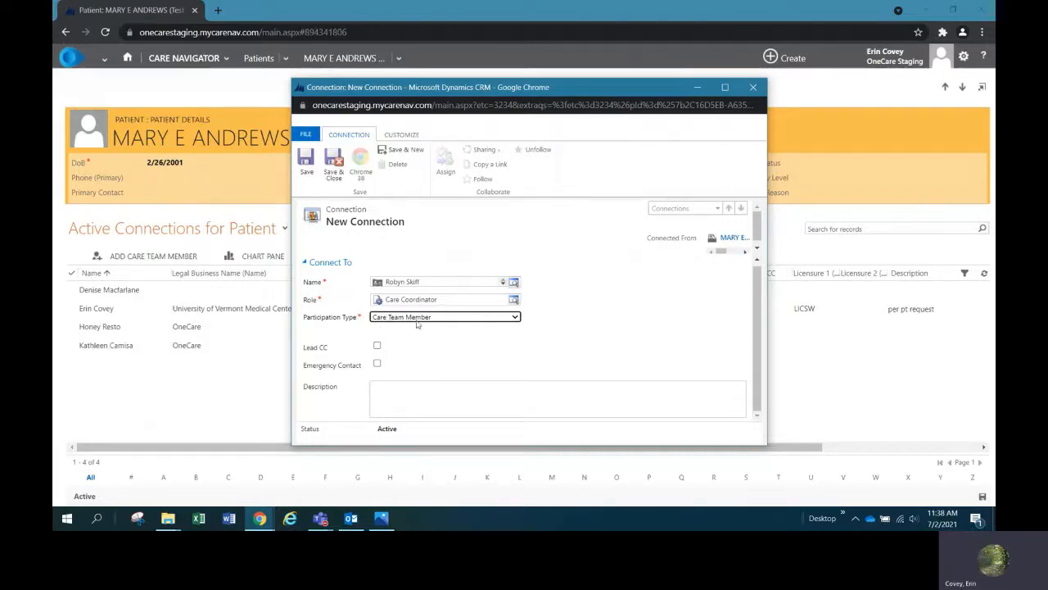
- Make the new member the Lead CC, replacing the existing one, with Patient/Family Request as the reason for the change
{"action": "left_click", "coordinate": [377, 347]}
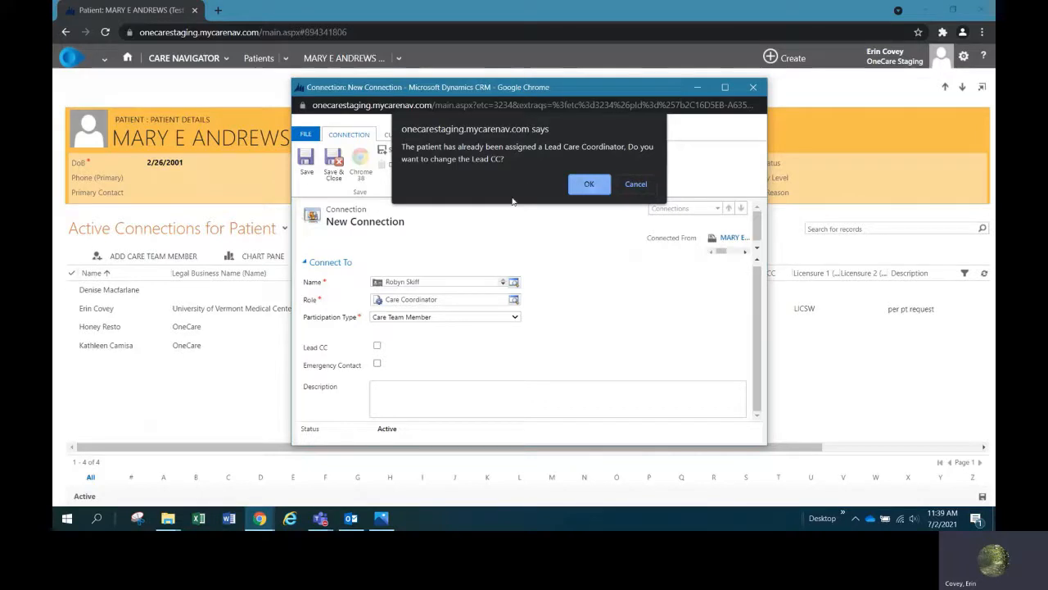
{"action": "left_click", "coordinate": [593, 184]}
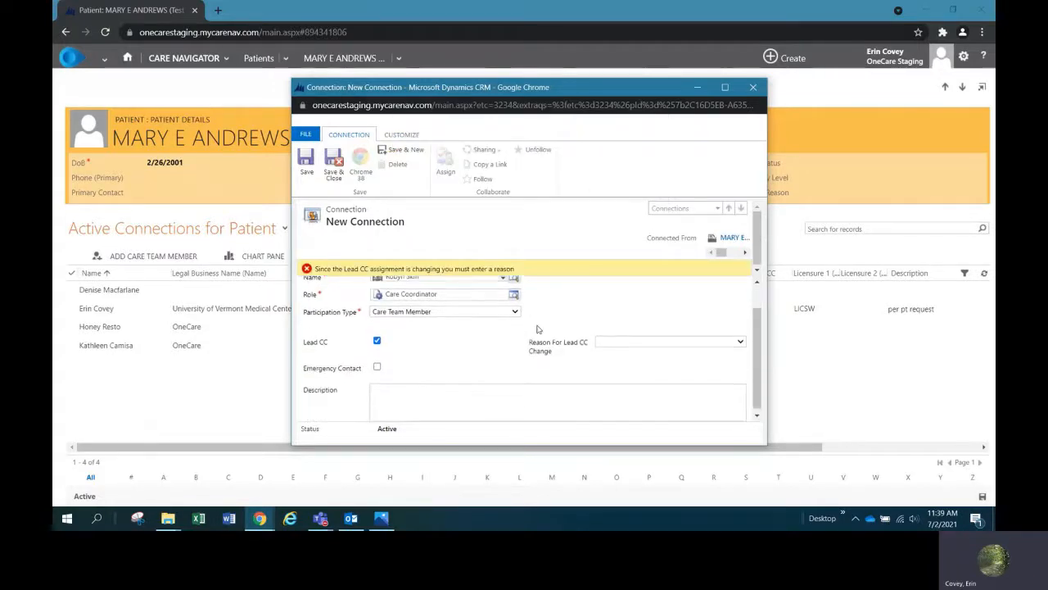
{"action": "left_click", "coordinate": [614, 341]}
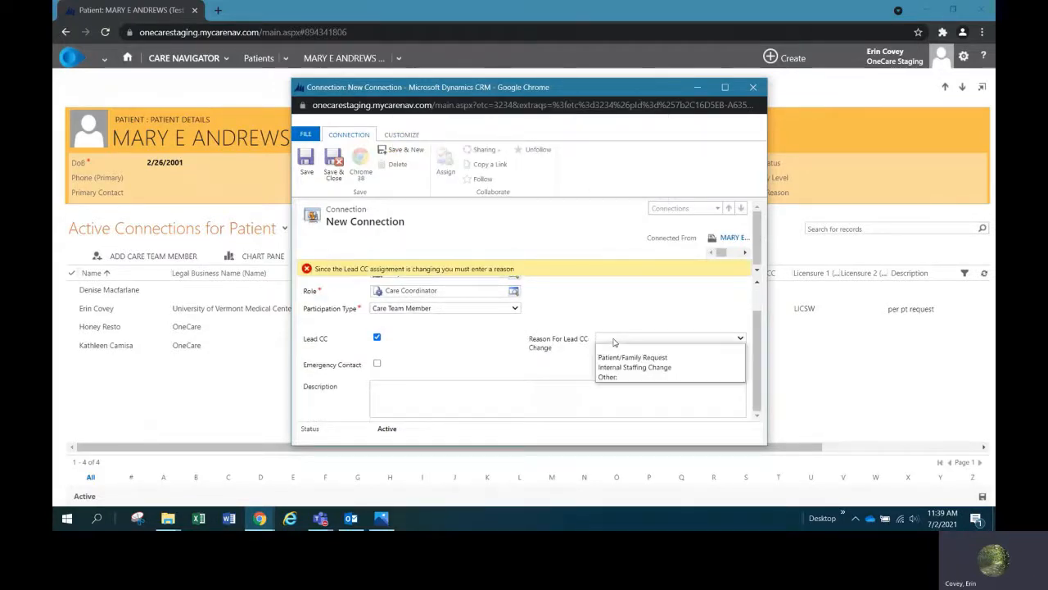
{"action": "left_click", "coordinate": [652, 358]}
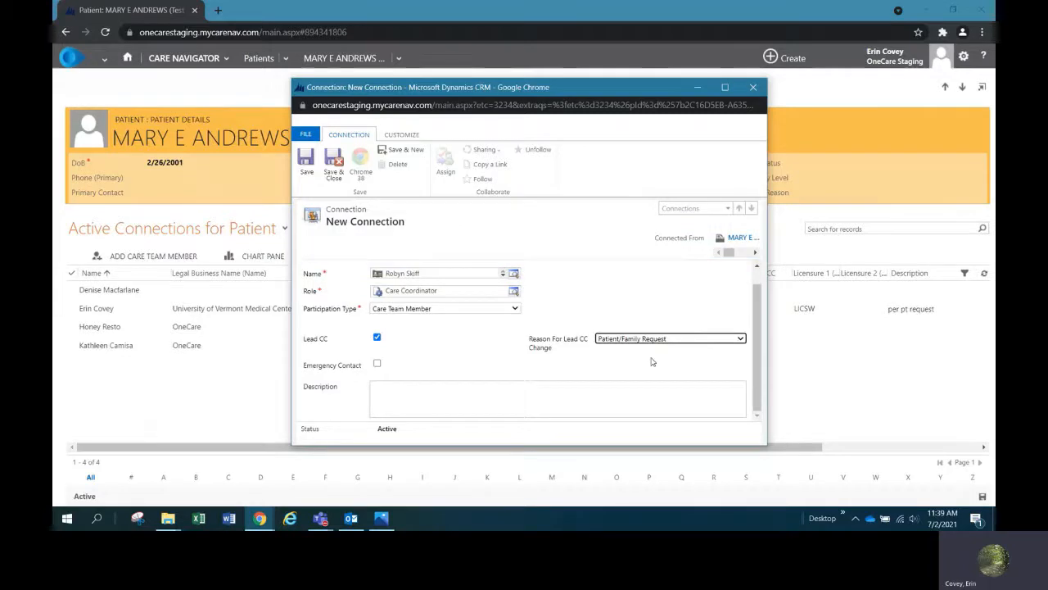
- Enter the description "per pt request" for the new connection, then save and close it
{"action": "left_click", "coordinate": [434, 406]}
{"action": "type", "text": "per p"}
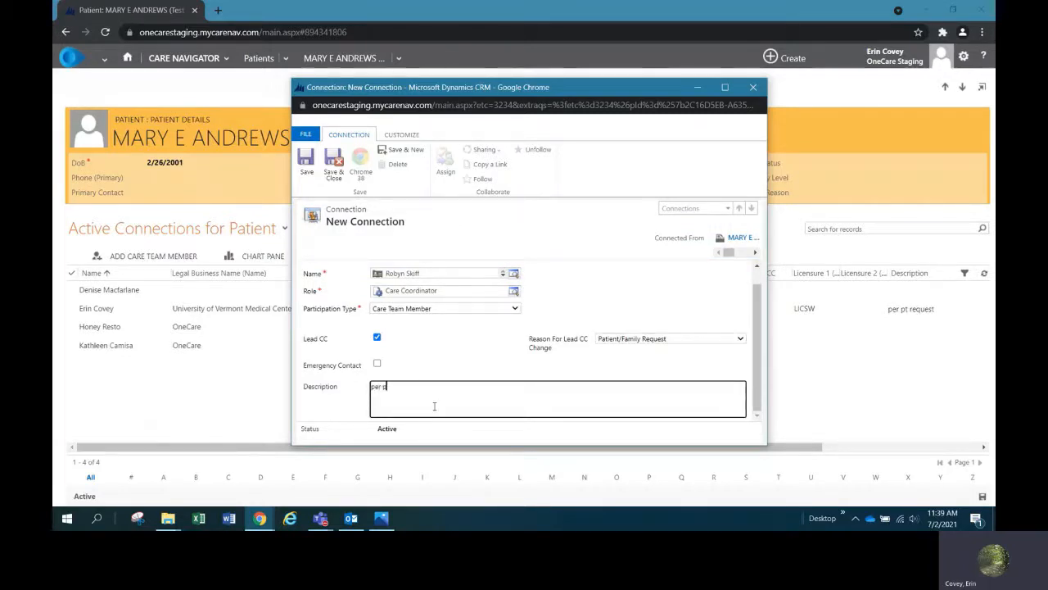
{"action": "type", "text": "t request"}
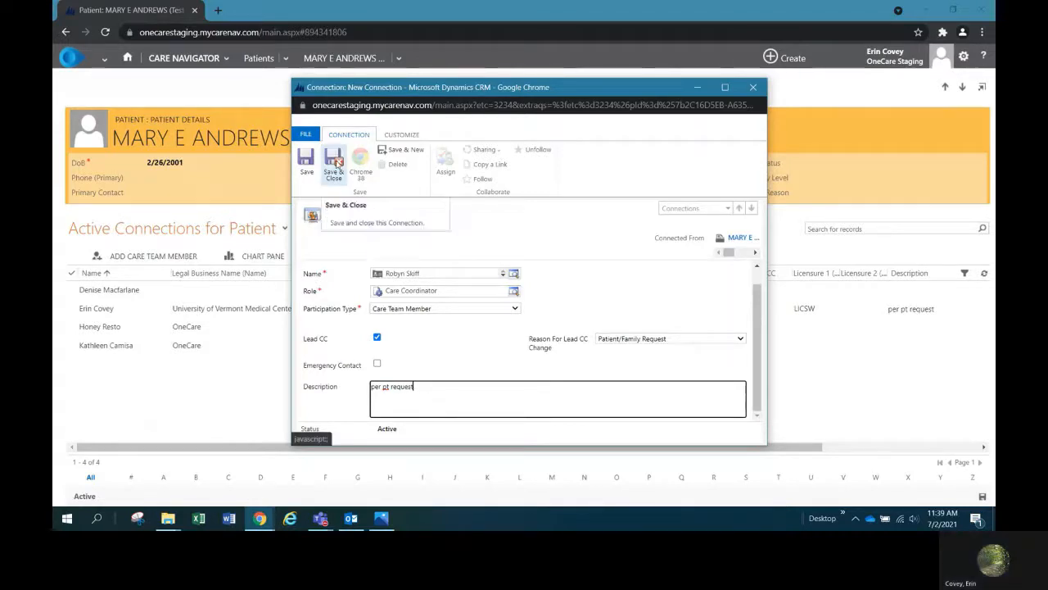
{"action": "left_click", "coordinate": [336, 163]}
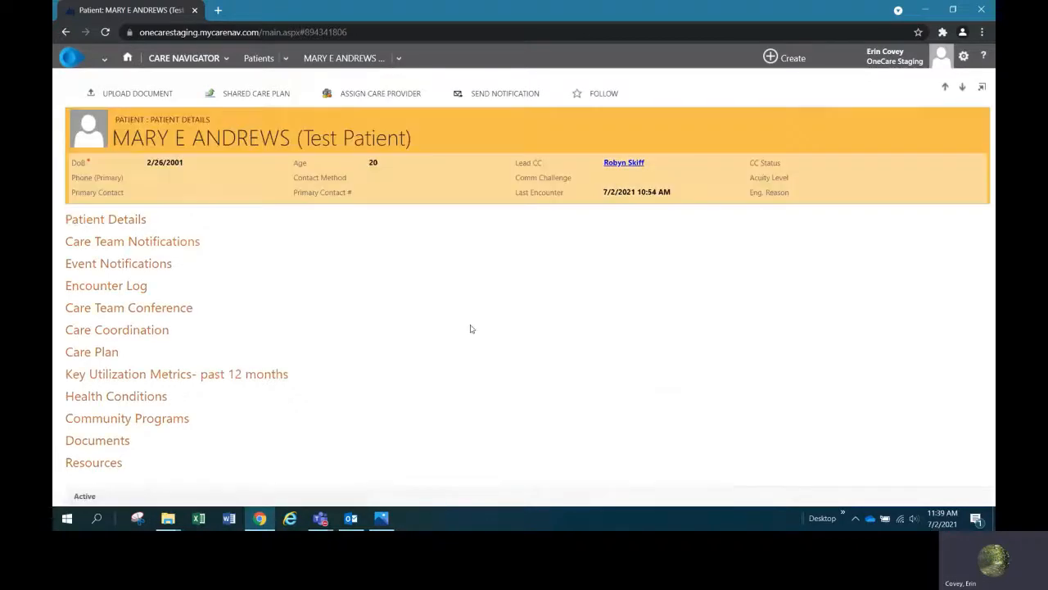
- Review the Current Care Team and the Lead CC Change History in the patient's Care Coordination section
{"action": "left_click", "coordinate": [154, 333]}
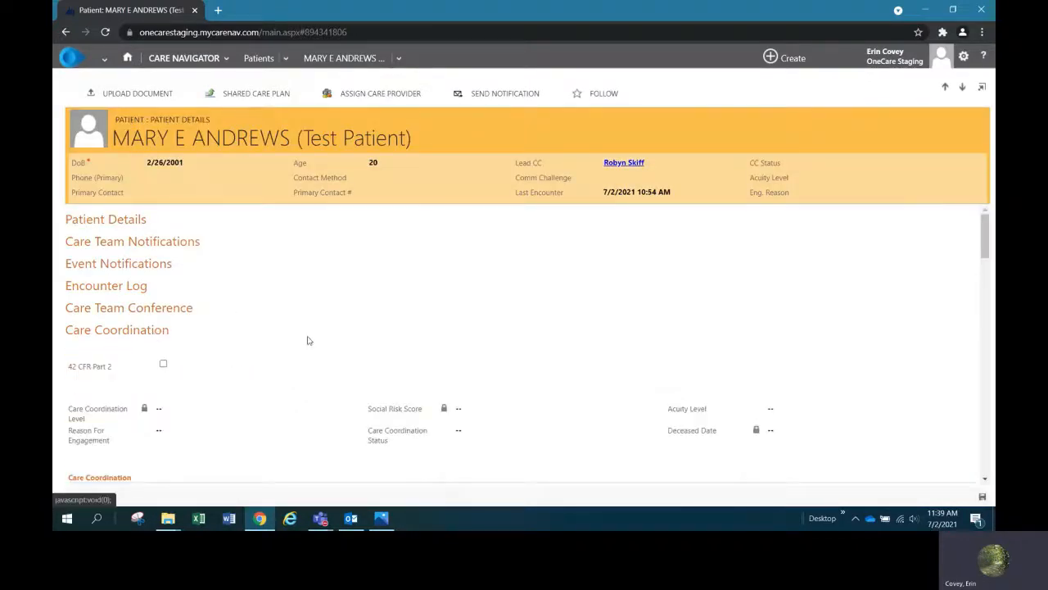
{"action": "scroll", "coordinate": [308, 341], "scroll_direction": "down", "scroll_amount": 5}
{"action": "scroll", "coordinate": [308, 341], "scroll_direction": "down", "scroll_amount": 4}
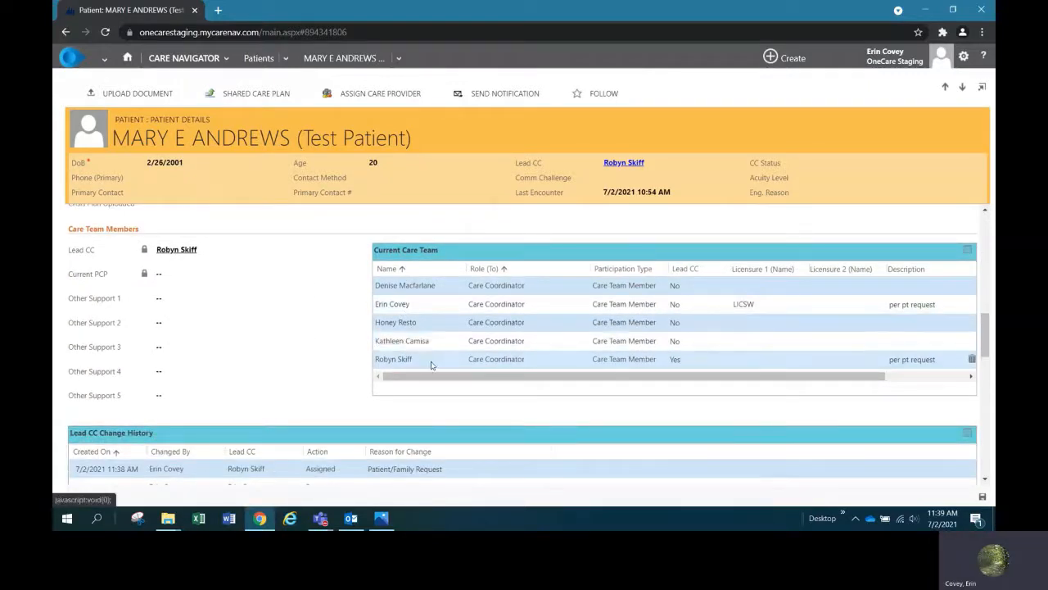
{"action": "scroll", "coordinate": [281, 362], "scroll_direction": "down", "scroll_amount": 1}
{"action": "scroll", "coordinate": [281, 363], "scroll_direction": "down", "scroll_amount": 2}
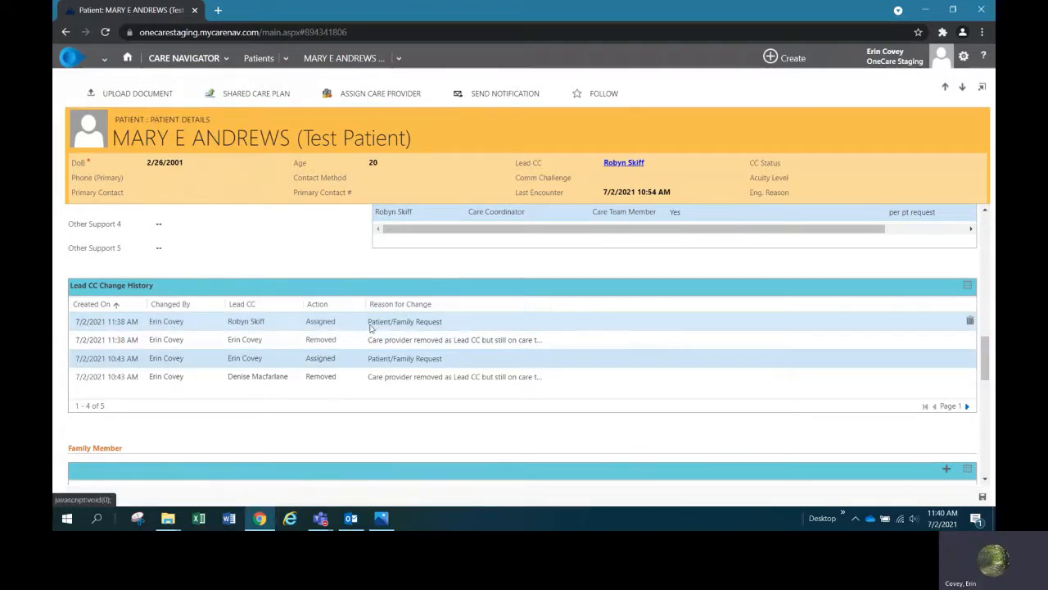
{"action": "scroll", "coordinate": [507, 273], "scroll_direction": "up", "scroll_amount": 1}
{"action": "scroll", "coordinate": [505, 273], "scroll_direction": "up", "scroll_amount": 1}
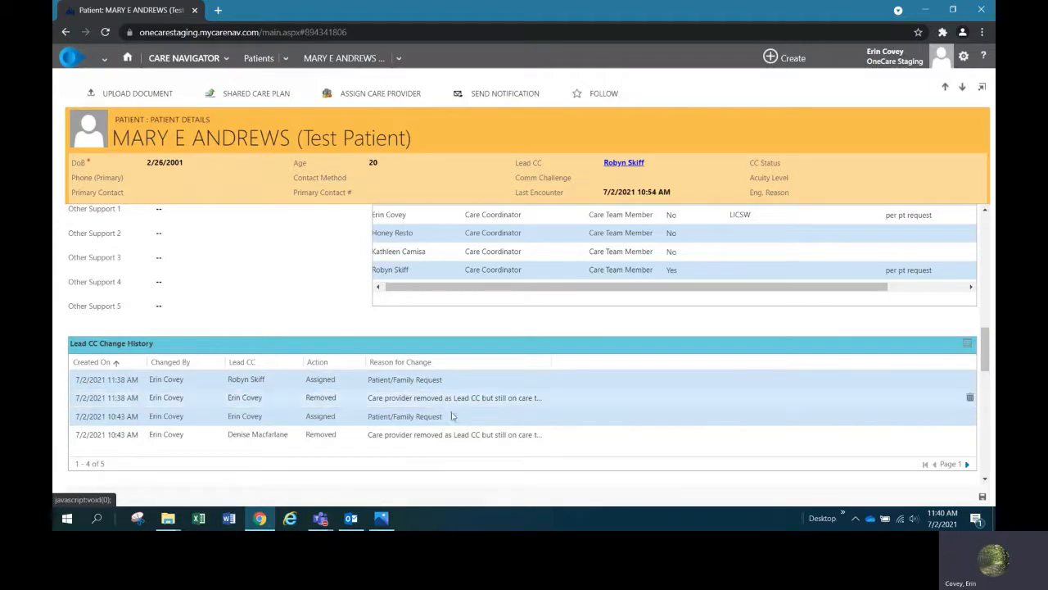
{"action": "scroll", "coordinate": [458, 342], "scroll_direction": "up", "scroll_amount": 1}
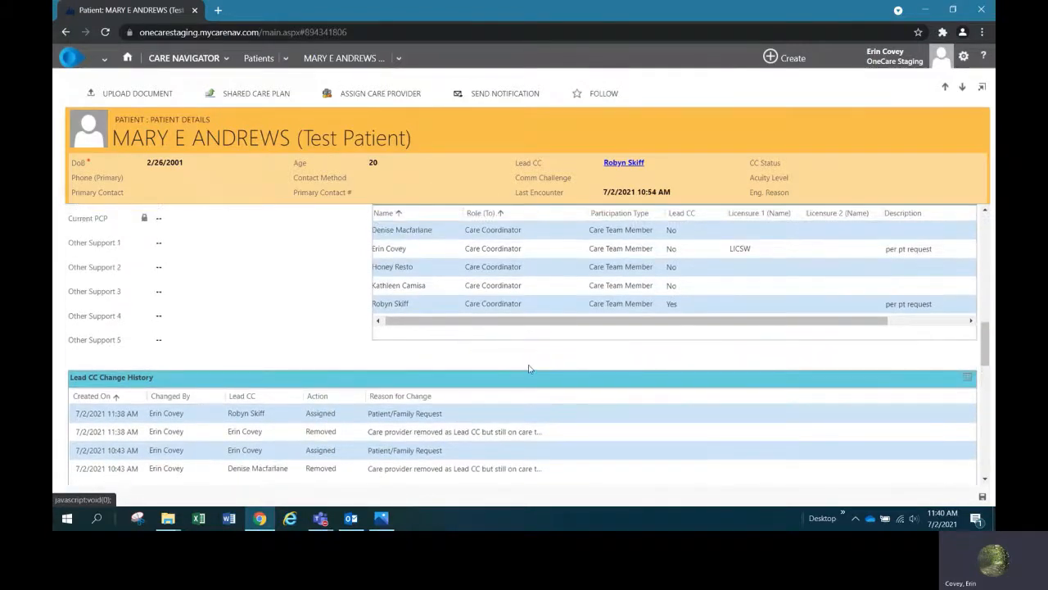
- Open the full list of the patient's active connections from the Current Care Team section
{"action": "scroll", "coordinate": [526, 368], "scroll_direction": "up", "scroll_amount": 1}
{"action": "scroll", "coordinate": [606, 264], "scroll_direction": "up", "scroll_amount": 2}
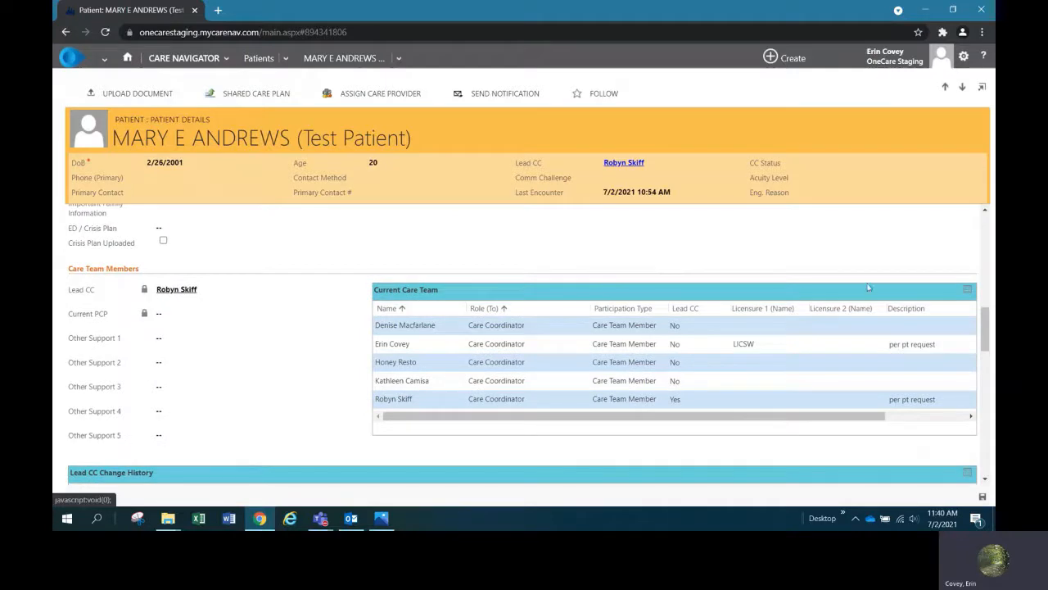
{"action": "left_click", "coordinate": [967, 291]}
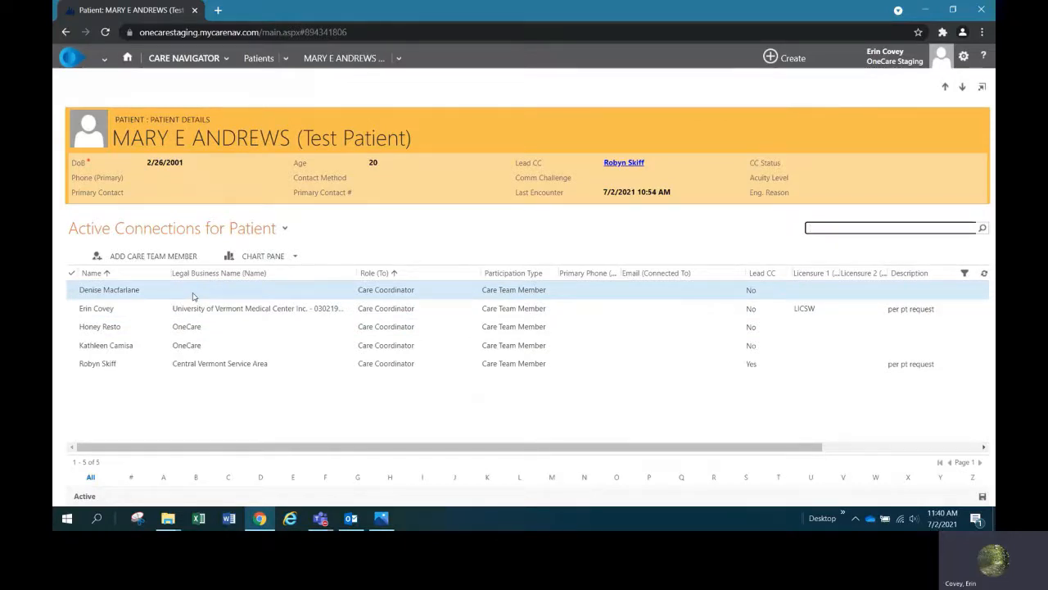
- Deactivate the care team member without a legal business name, giving "staffing change" as the reason for removal
{"action": "left_click", "coordinate": [71, 298]}
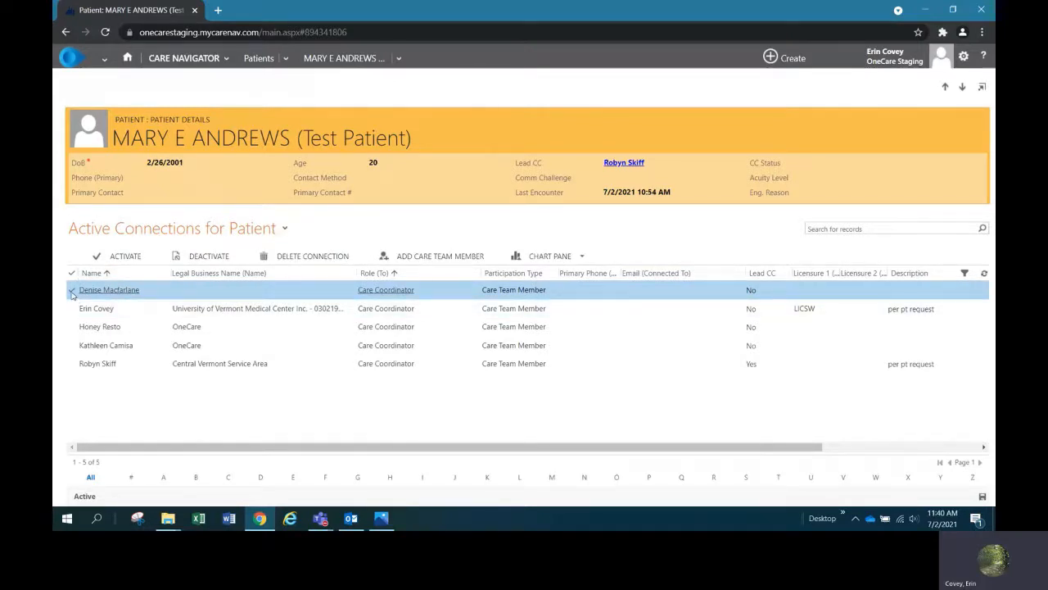
{"action": "left_click", "coordinate": [211, 257]}
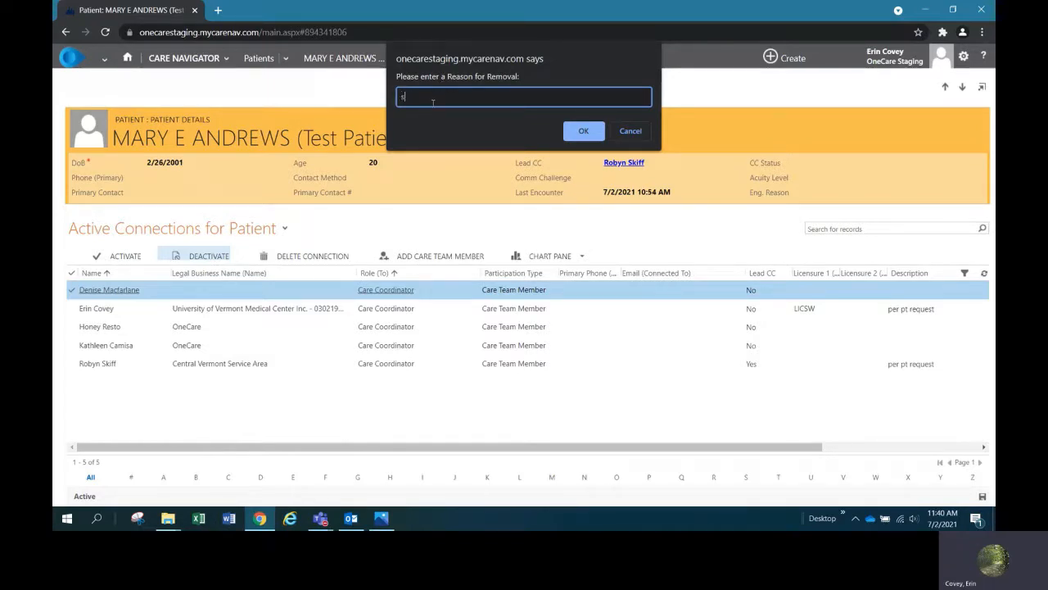
{"action": "type", "text": "stag"}
{"action": "key", "text": "BackSpace"}
{"action": "type", "text": "ffing change"}
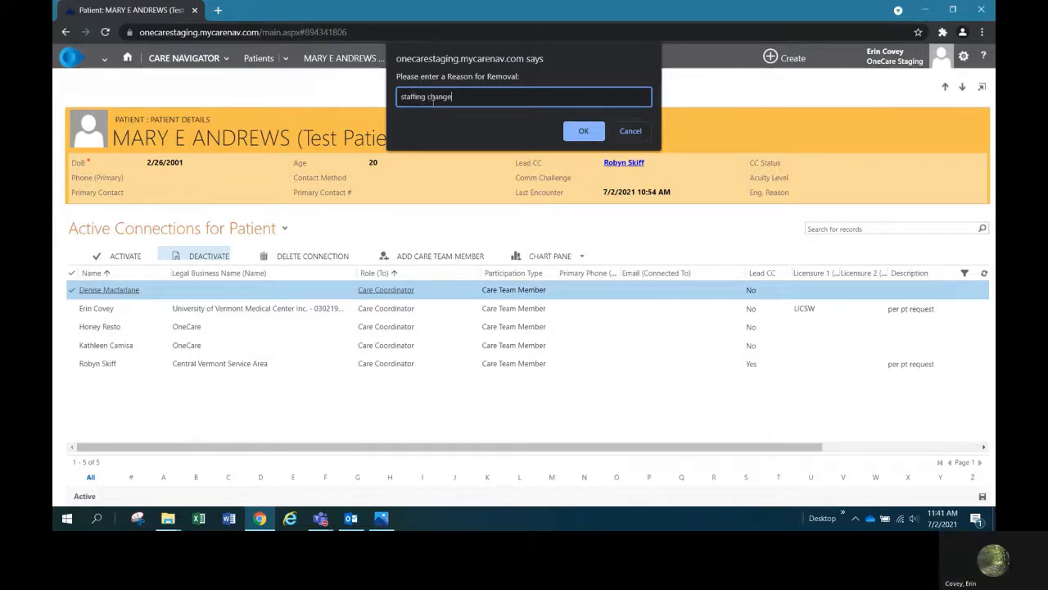
{"action": "left_click", "coordinate": [586, 132]}
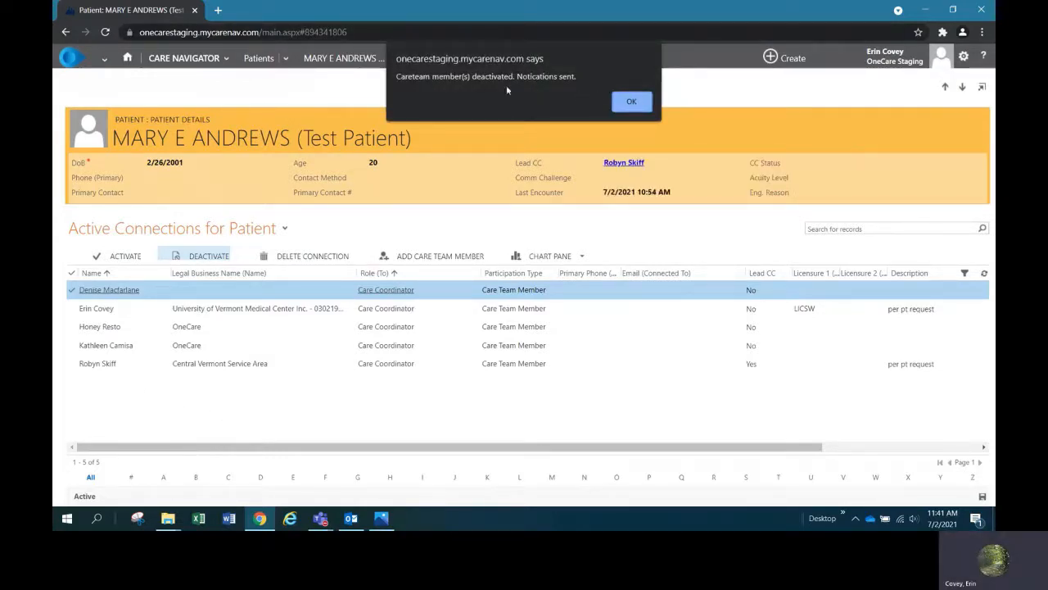
{"action": "left_click", "coordinate": [632, 102]}
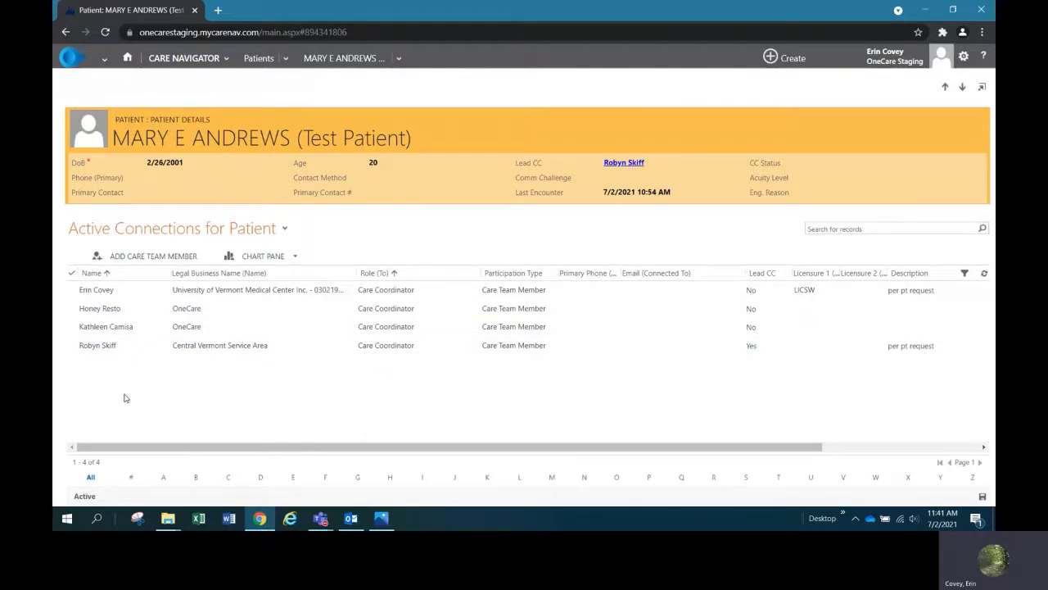
- Reactivate the care coordinator without a legal business name from the Inactive Connection Associated View
{"action": "left_click", "coordinate": [287, 230]}
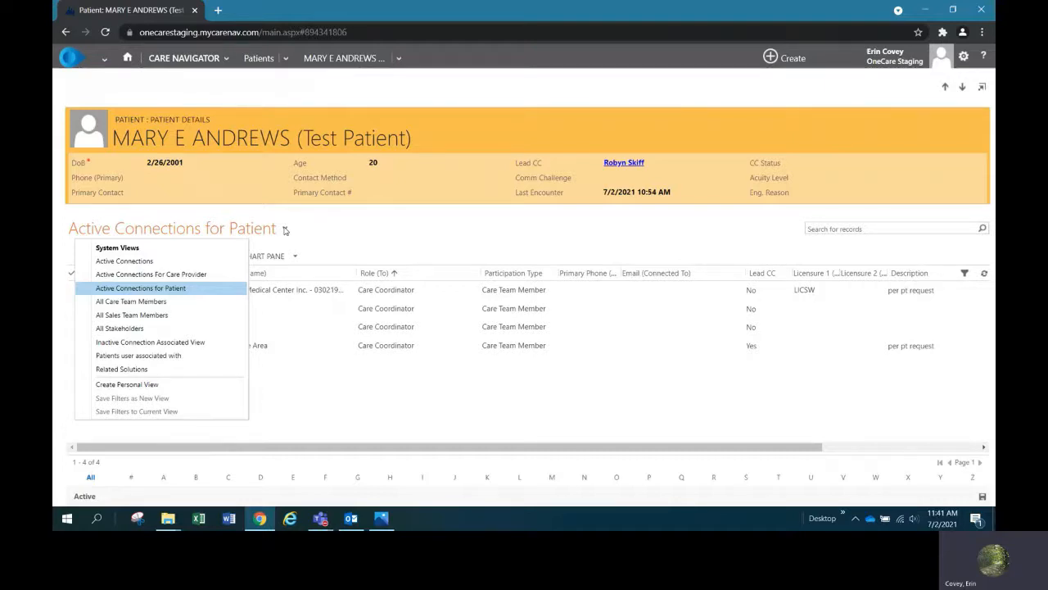
{"action": "left_click", "coordinate": [175, 351]}
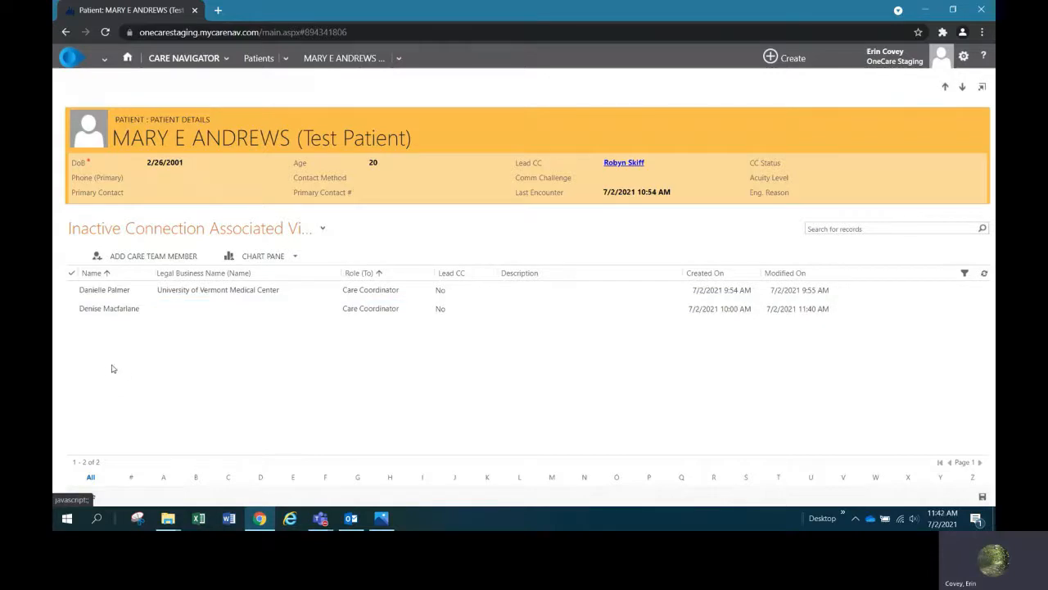
{"action": "left_click", "coordinate": [323, 229]}
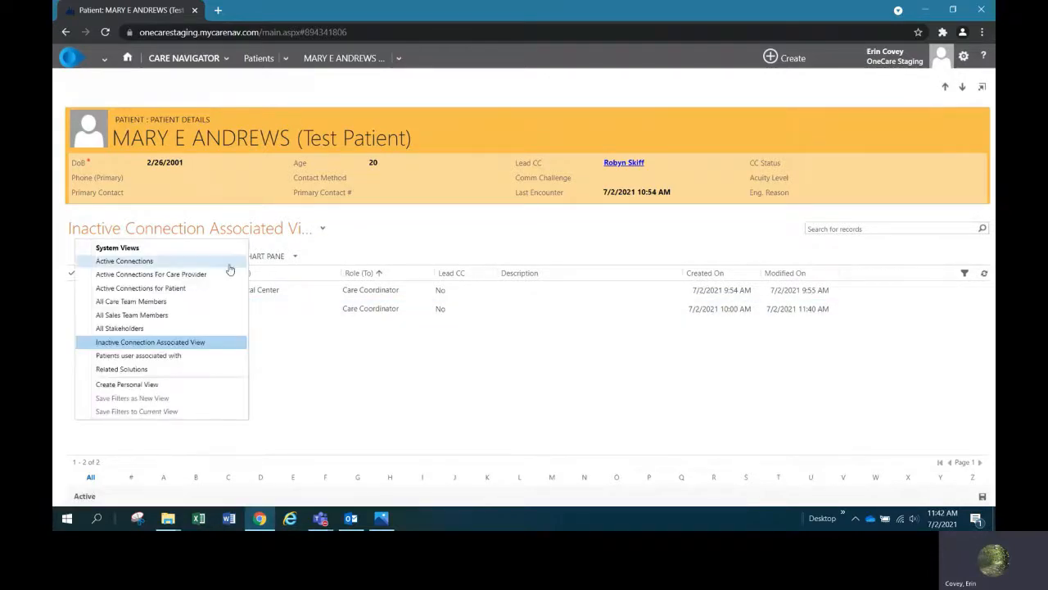
{"action": "left_click", "coordinate": [206, 344]}
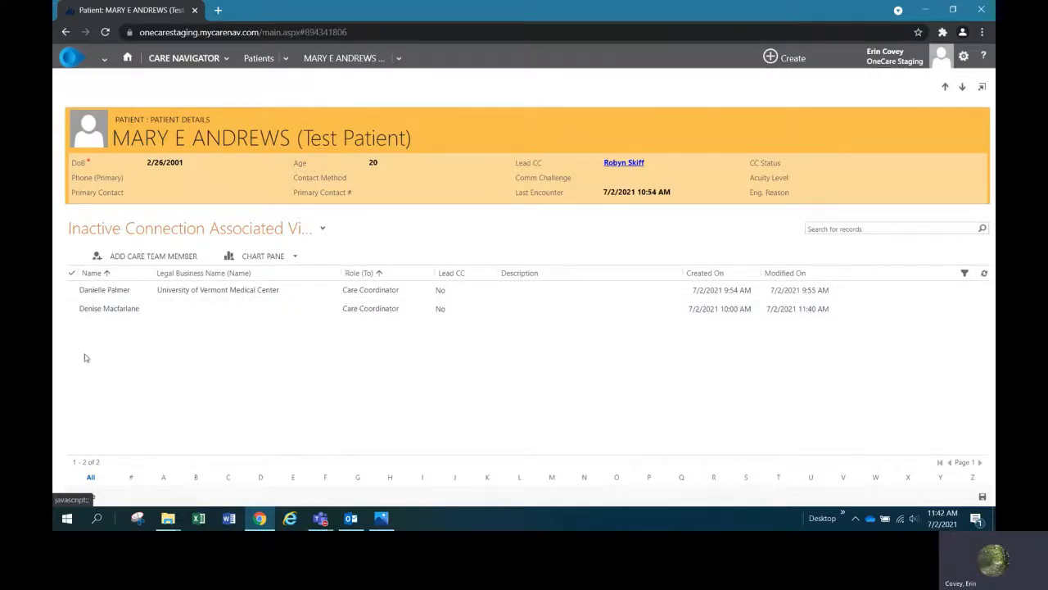
{"action": "left_click", "coordinate": [73, 311]}
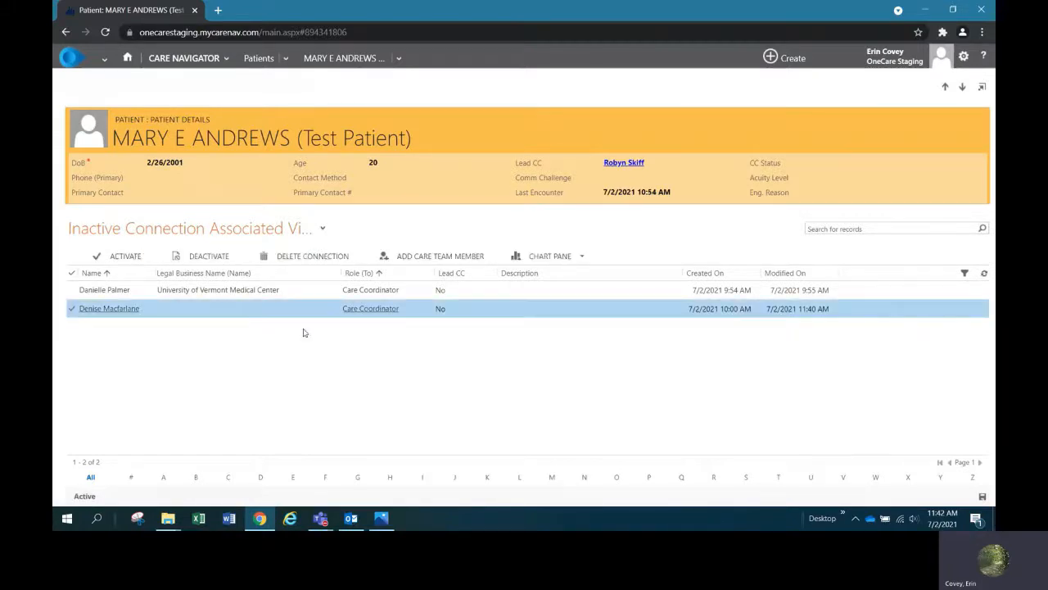
{"action": "left_click", "coordinate": [127, 256]}
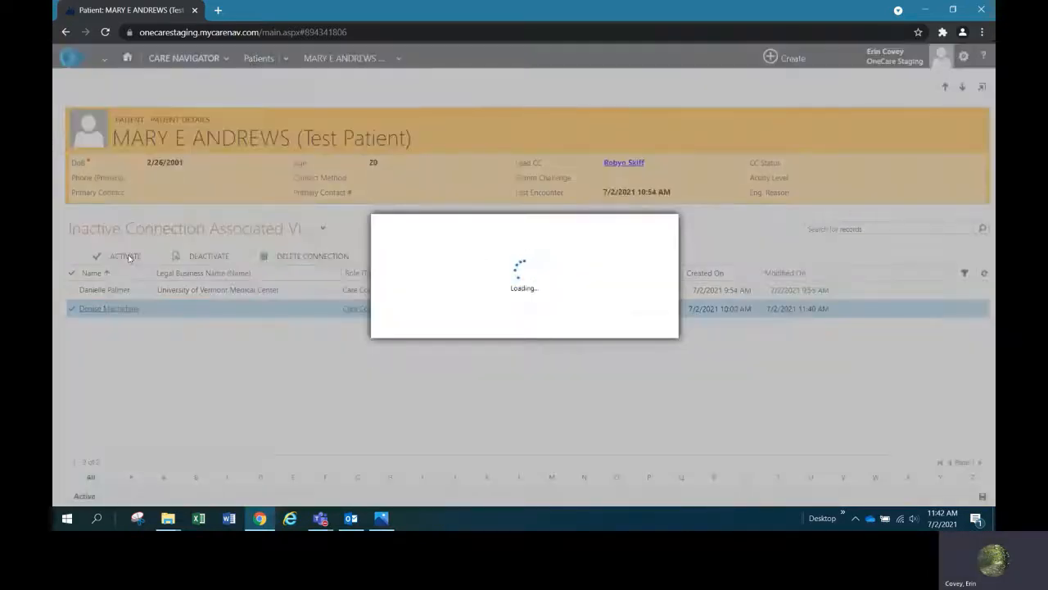
{"action": "left_click", "coordinate": [583, 325]}
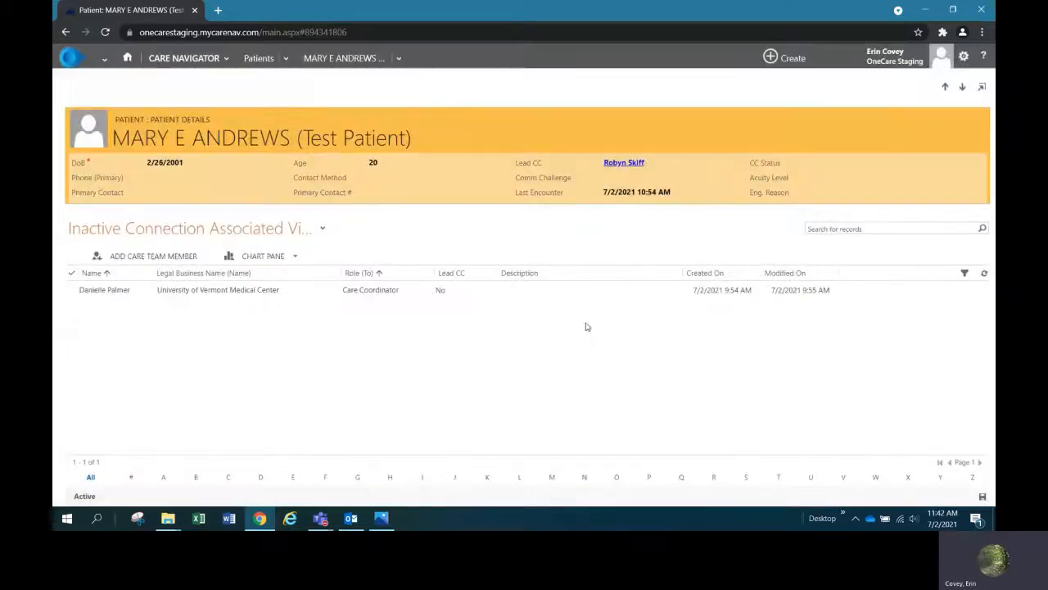
- Return the connections list to the Active Connections for Patient view to check the care team
{"action": "left_click", "coordinate": [187, 236]}
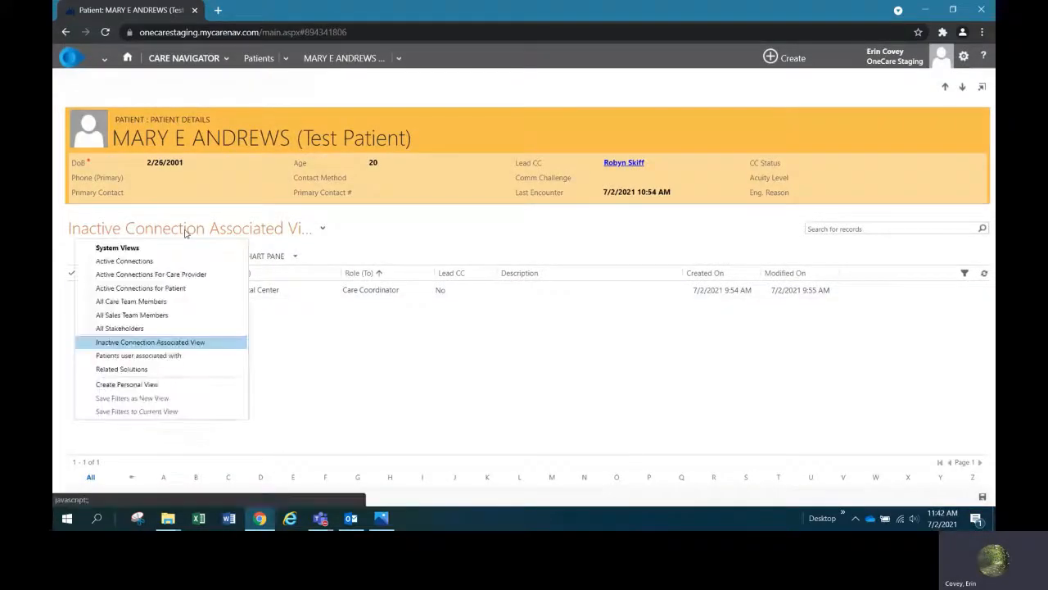
{"action": "left_click", "coordinate": [175, 288]}
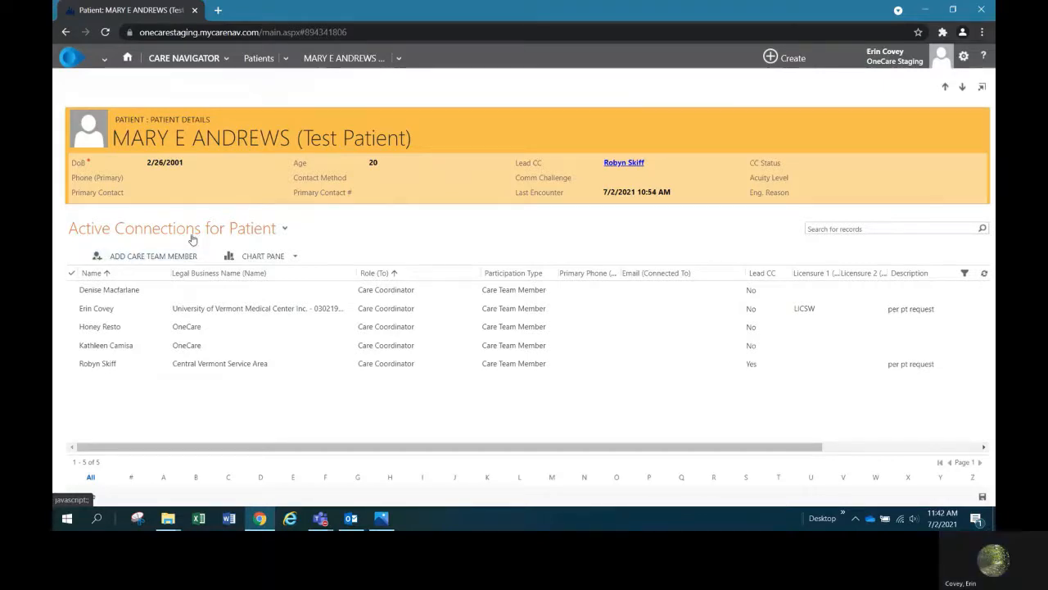
{"action": "left_click", "coordinate": [141, 261]}
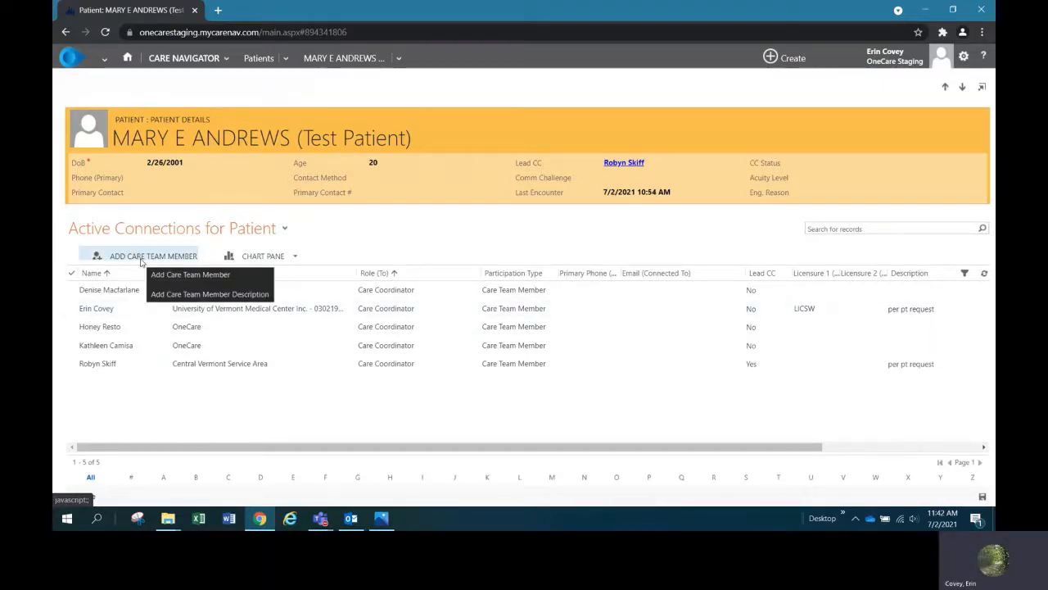